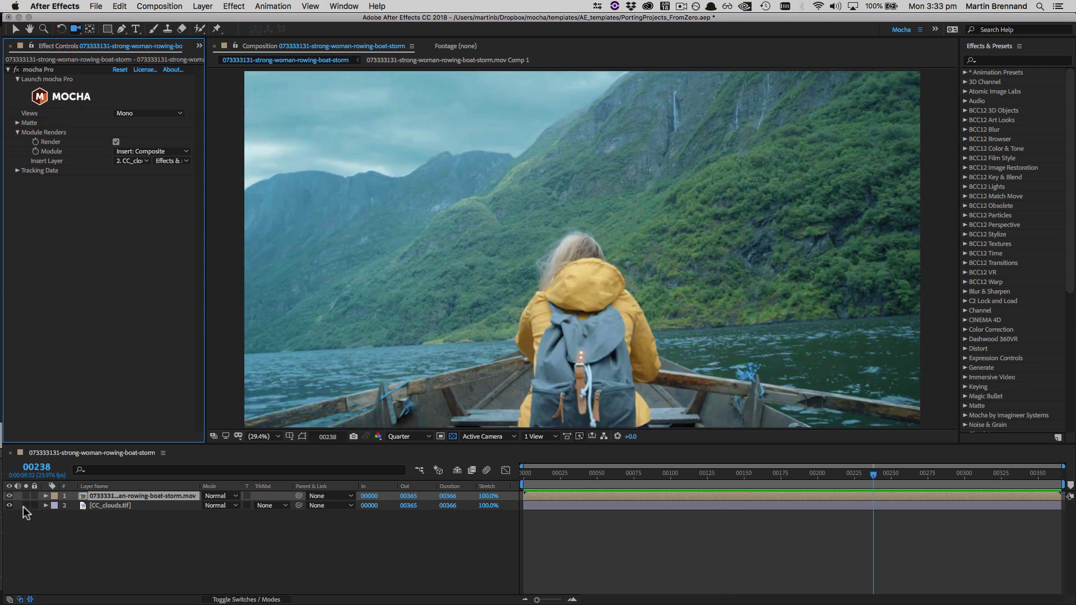
Solo the CC_clouds.tif layer to preview the replacement sky and restore the full composite view
click(25, 505)
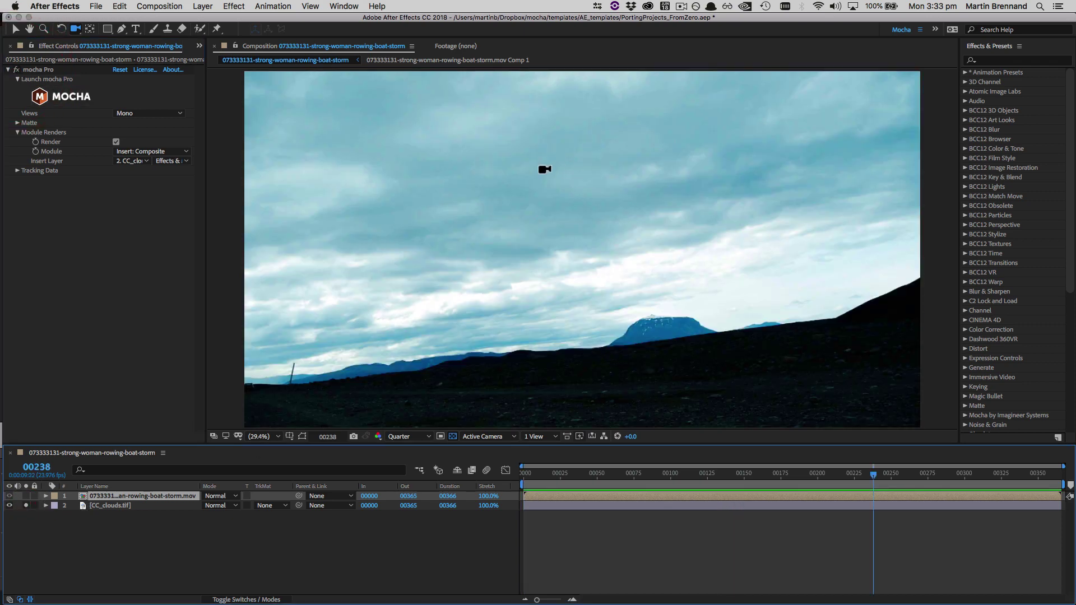
click(26, 506)
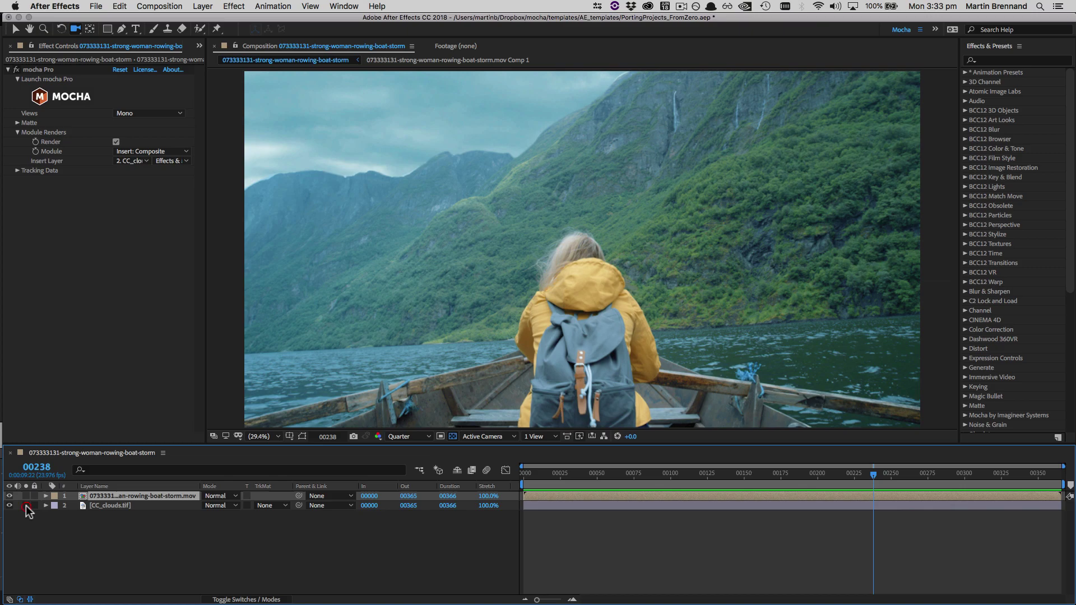
Launch mocha Pro from the effect and review the mountain mask's matte at frame 0 and the sky track layer's insert setup
click(52, 102)
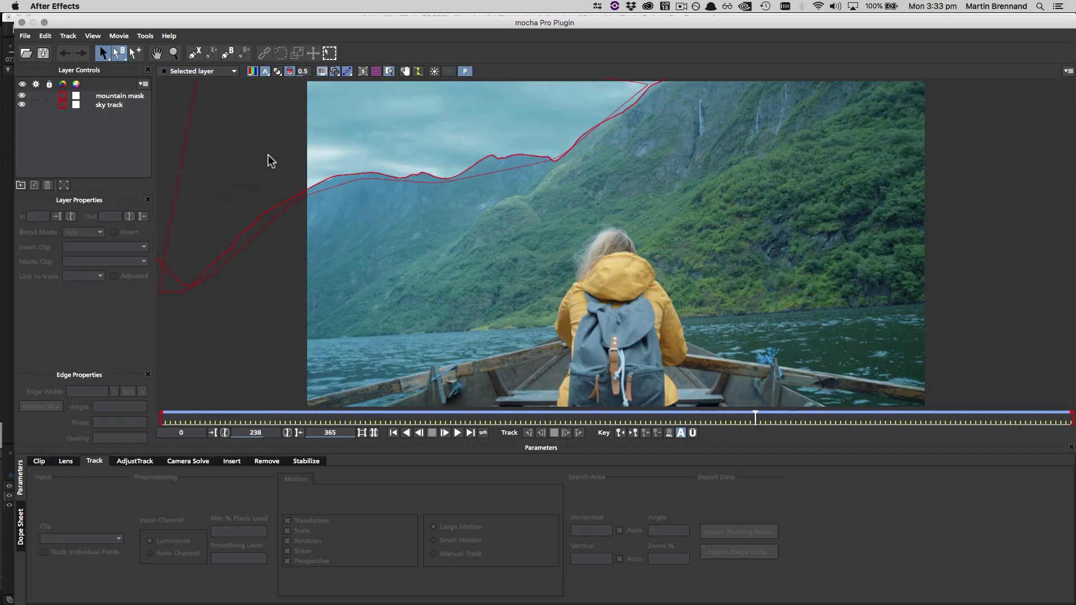
click(387, 178)
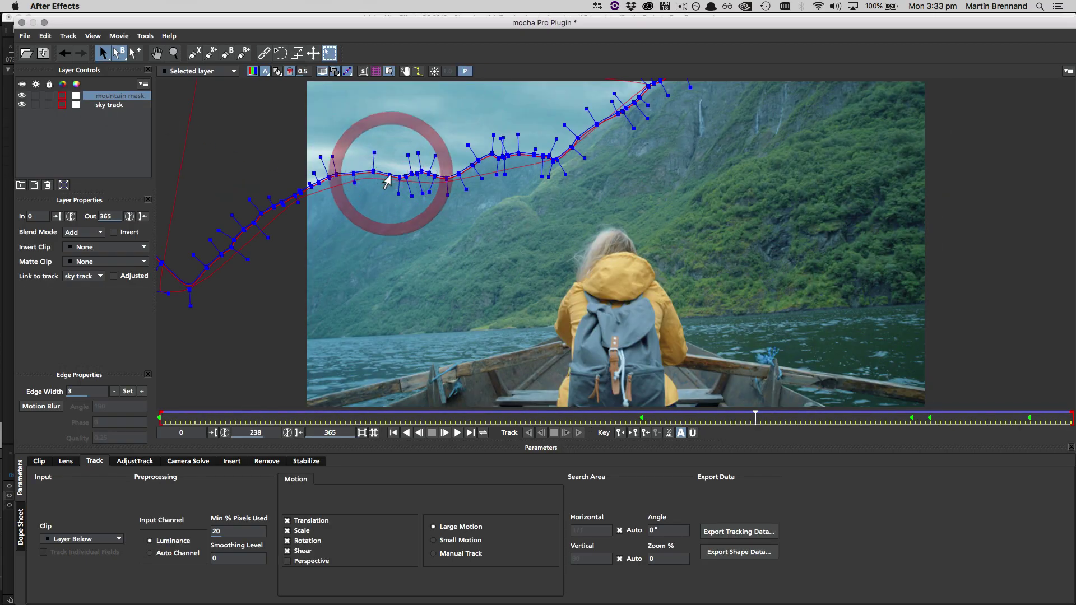
click(277, 71)
drag(164, 418, 3, 401)
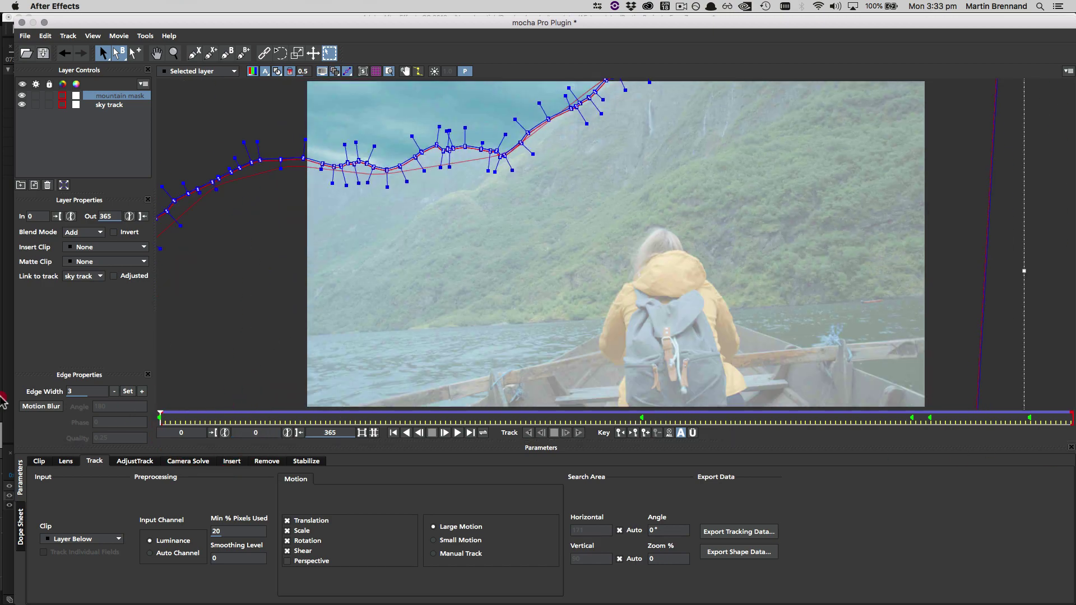
click(232, 460)
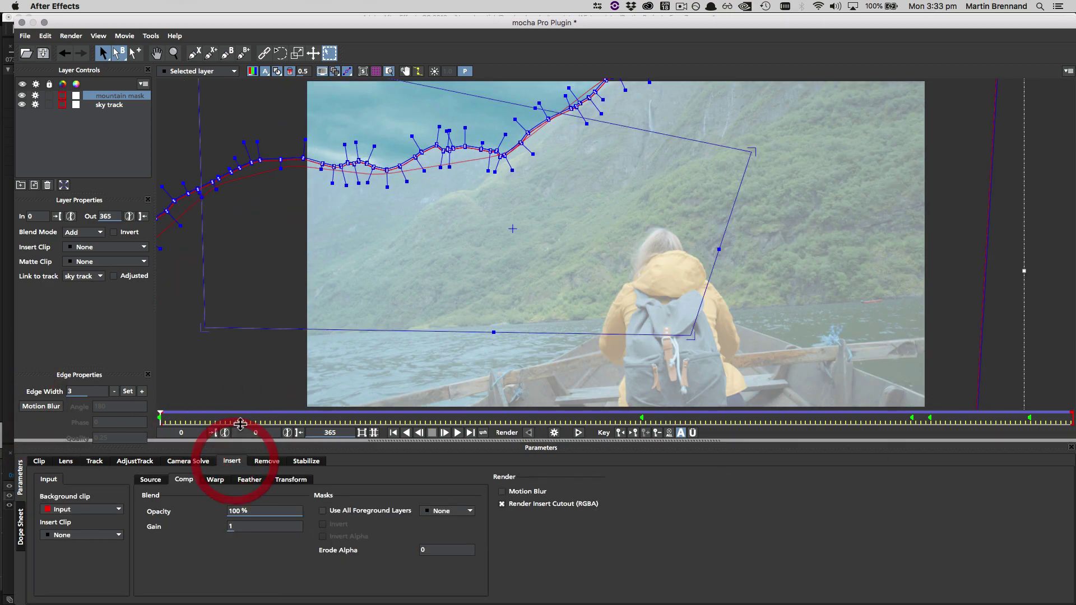
click(105, 107)
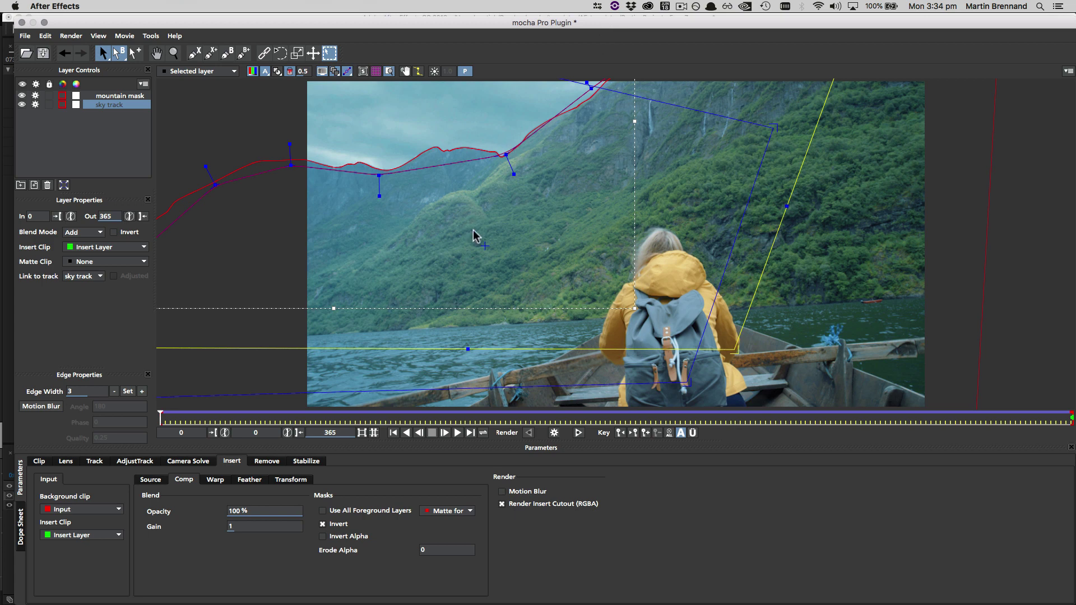
Export the mocha project as Rowing_Sky_Insert_FromZero.mocha in the Porting Project folder, replacing the existing file, and close mocha Pro
click(25, 36)
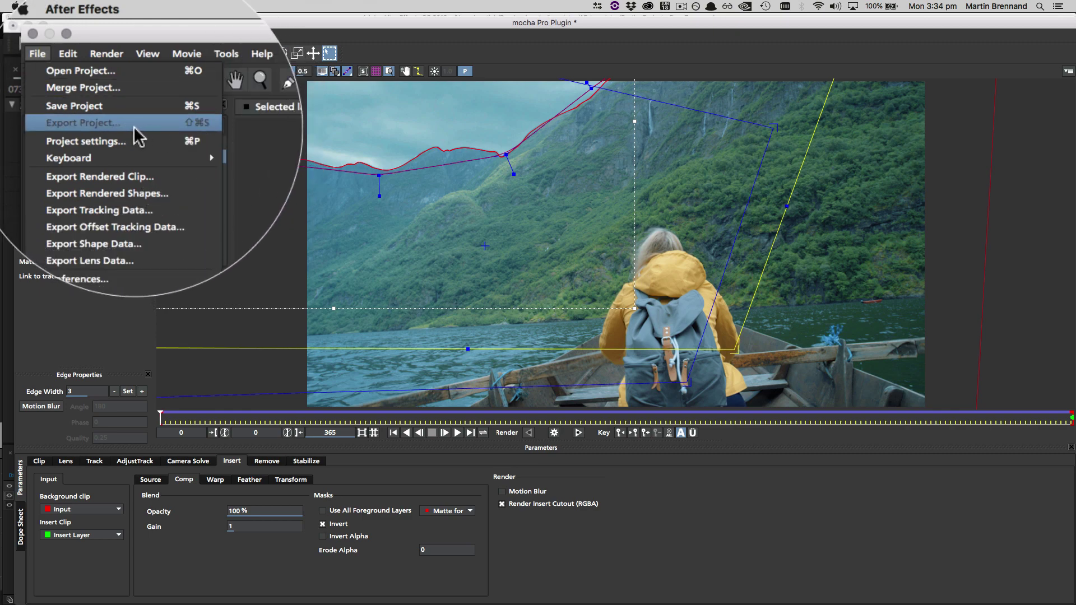
click(47, 83)
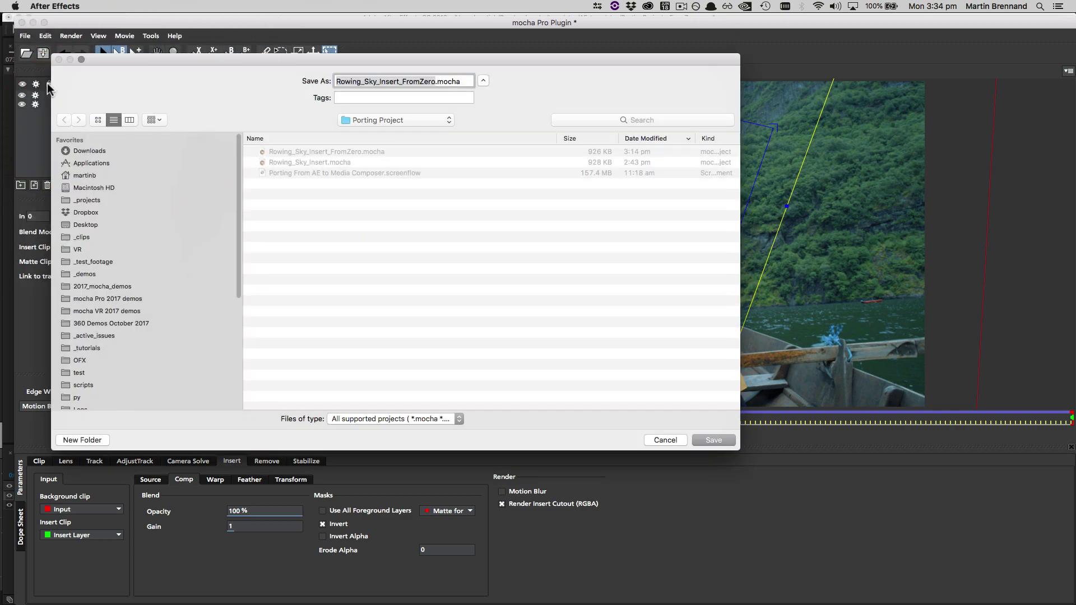
click(336, 151)
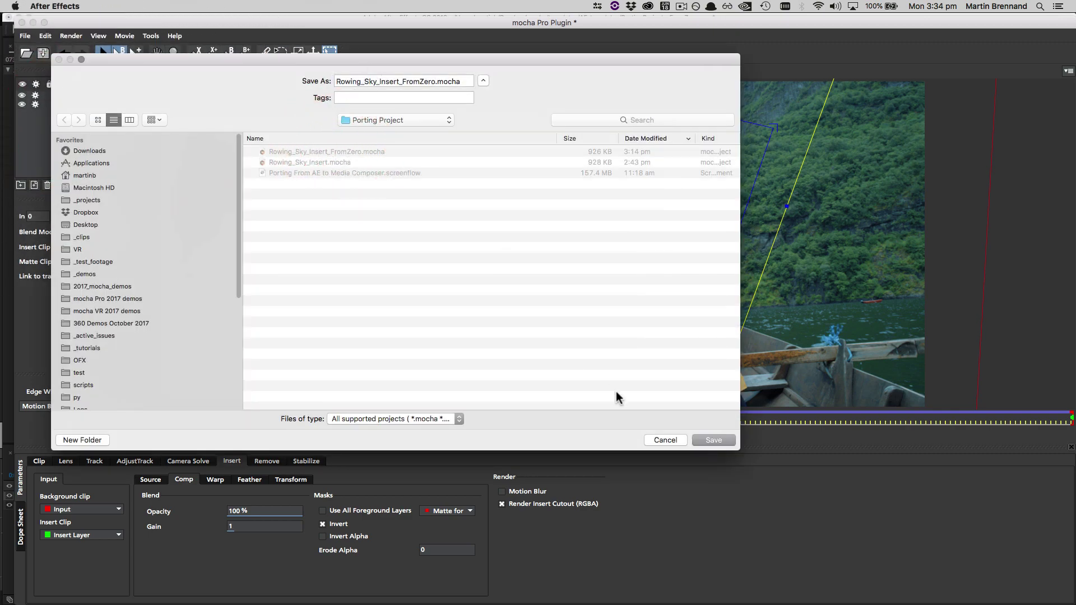
click(713, 440)
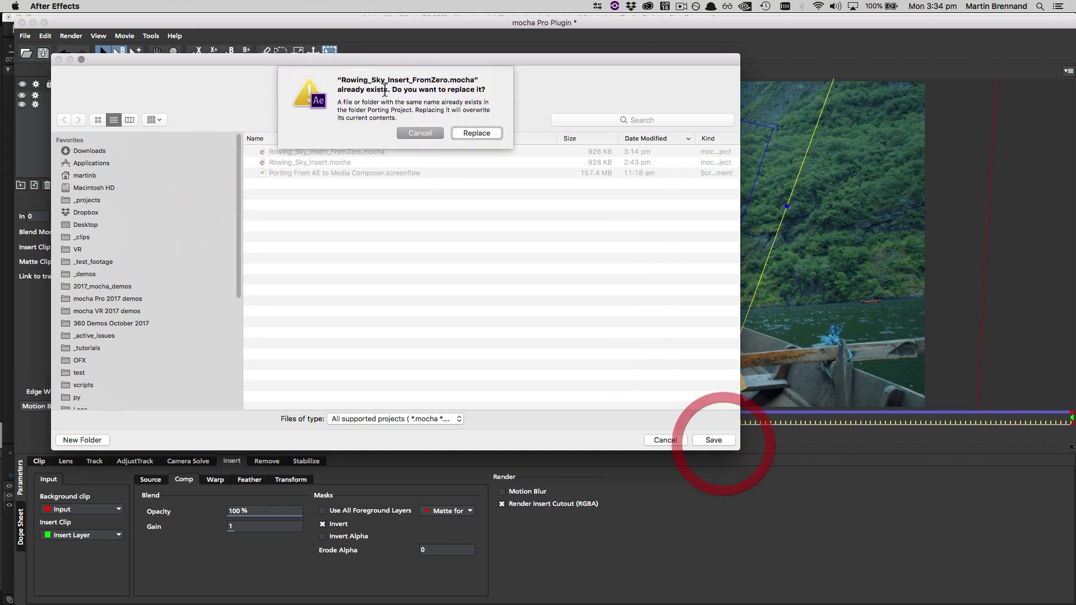
click(483, 136)
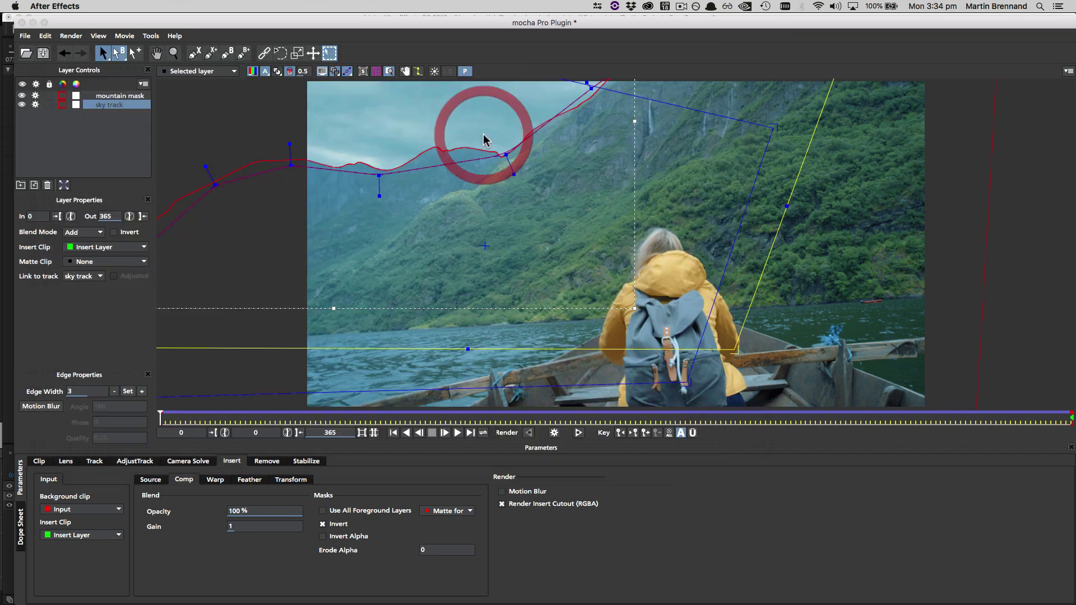
click(21, 22)
click(700, 88)
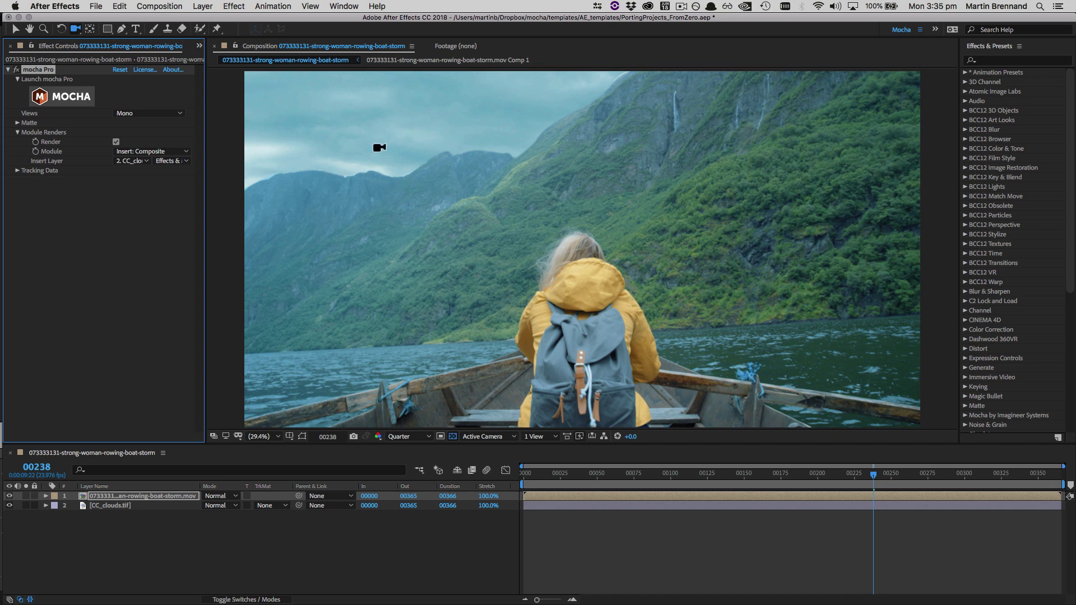
Select the CC_clouds.tif layer and examine its Lumetri Color effect
click(99, 506)
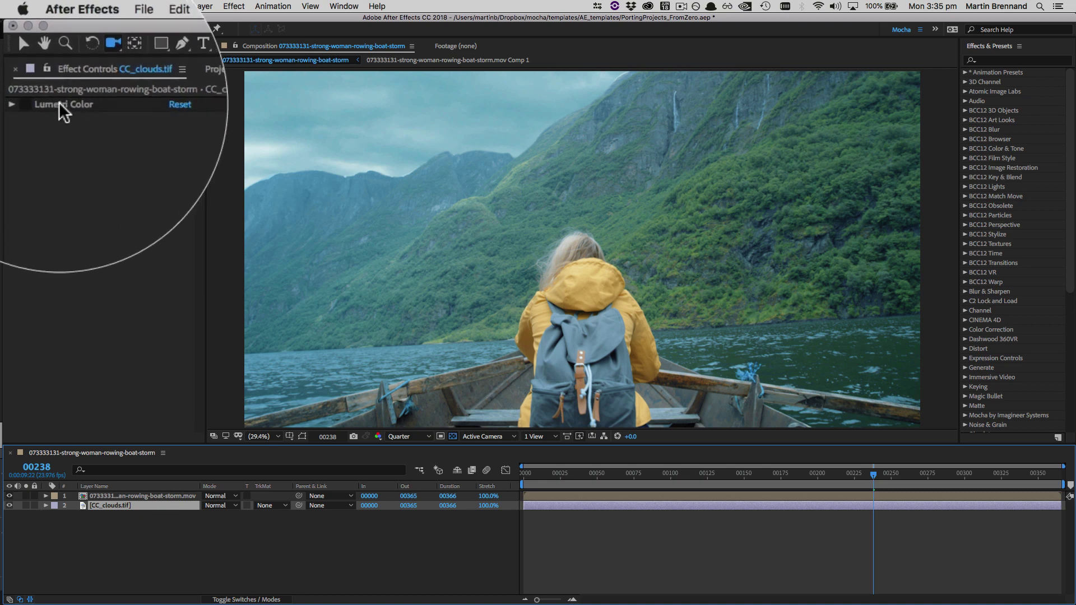
click(45, 69)
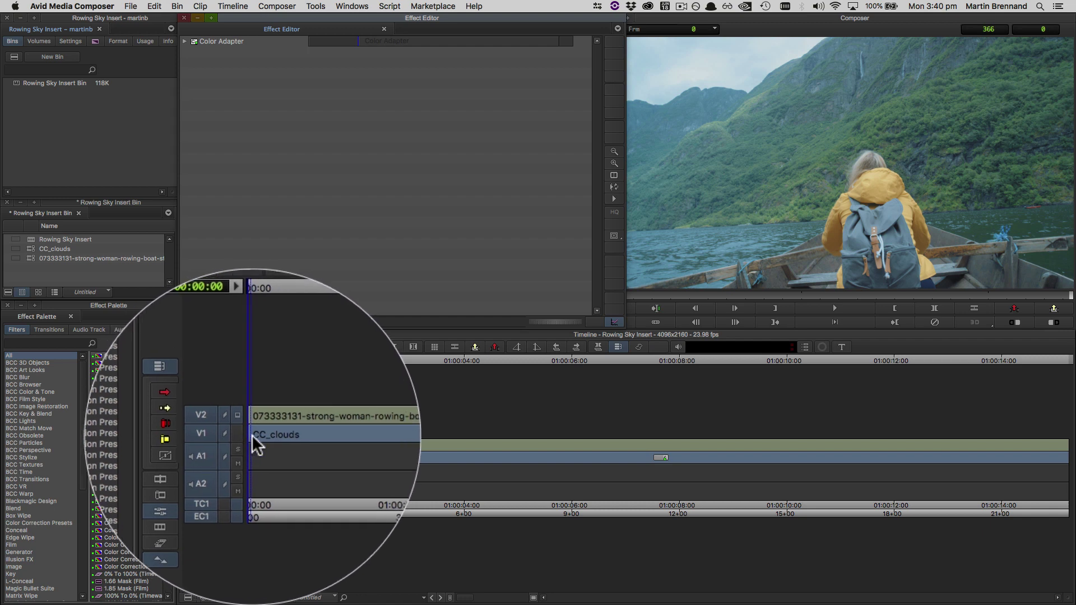
In Avid Media Composer, monitor track V1 to view the CC_clouds clip and return monitoring to V2
click(241, 432)
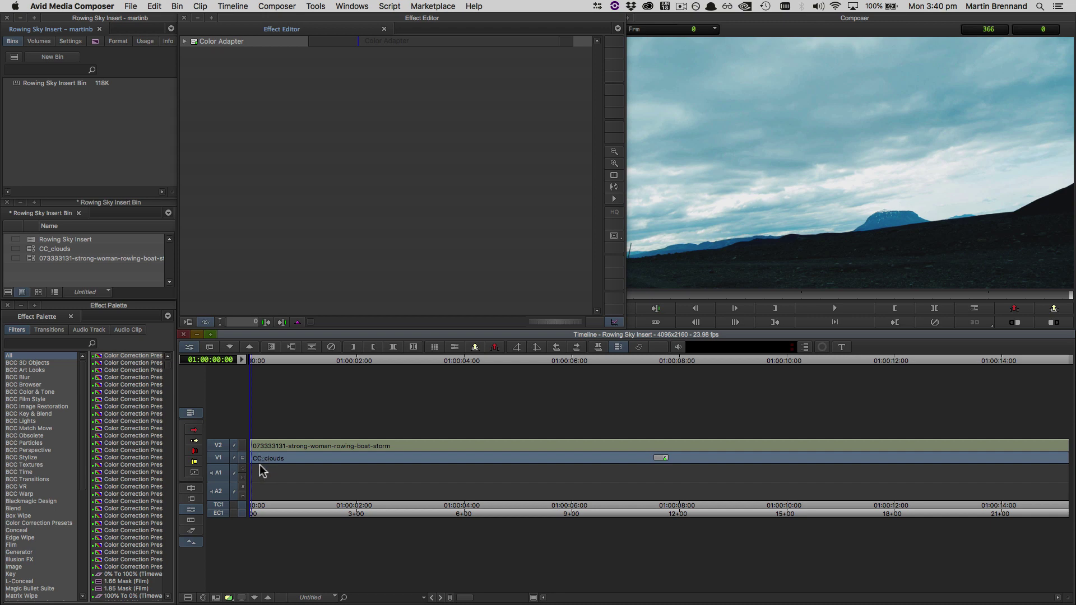
click(242, 445)
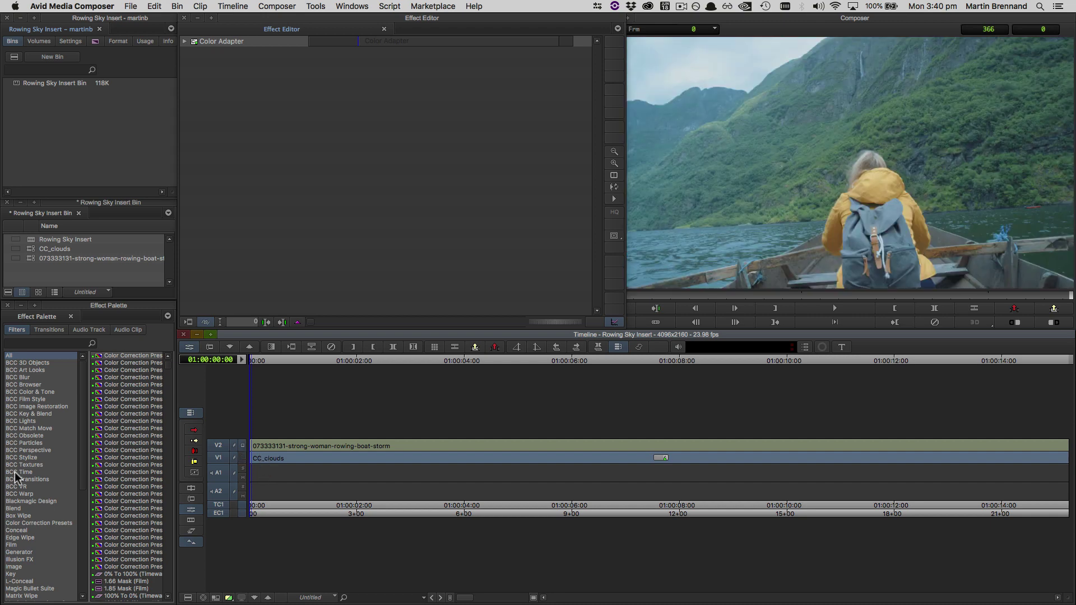
Search the effects for "moc" and apply mocha Pro to the rowing boat clip on track V2
click(19, 343)
text(moc)
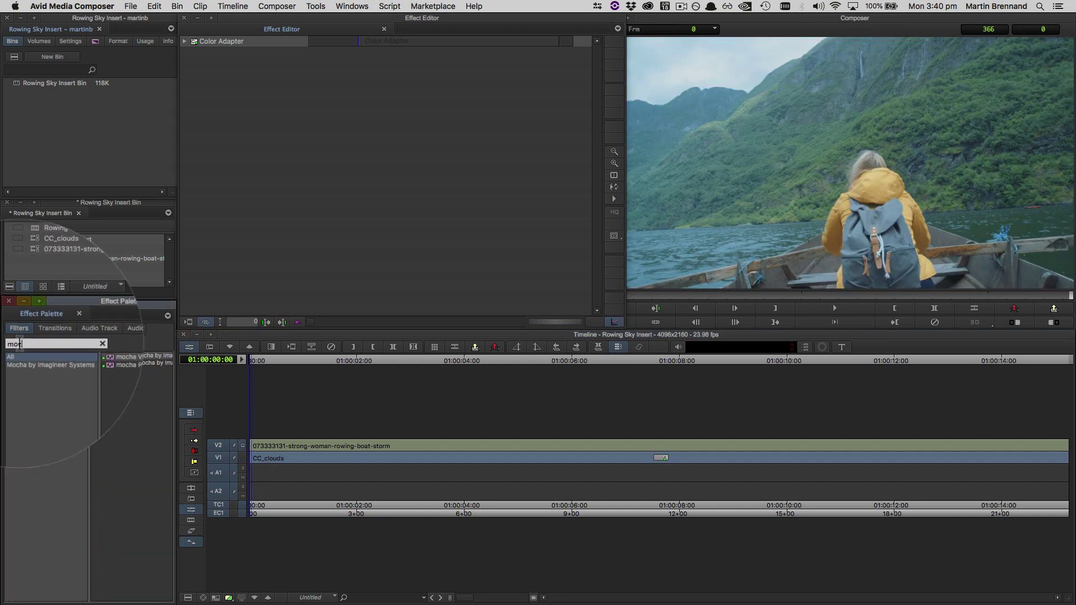
click(273, 444)
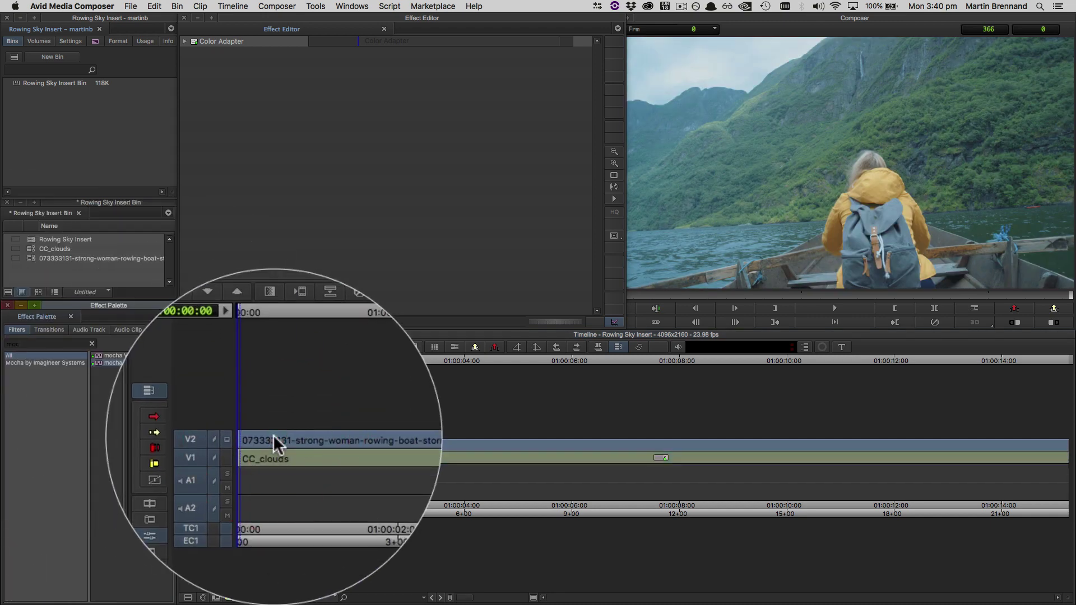
click(274, 445)
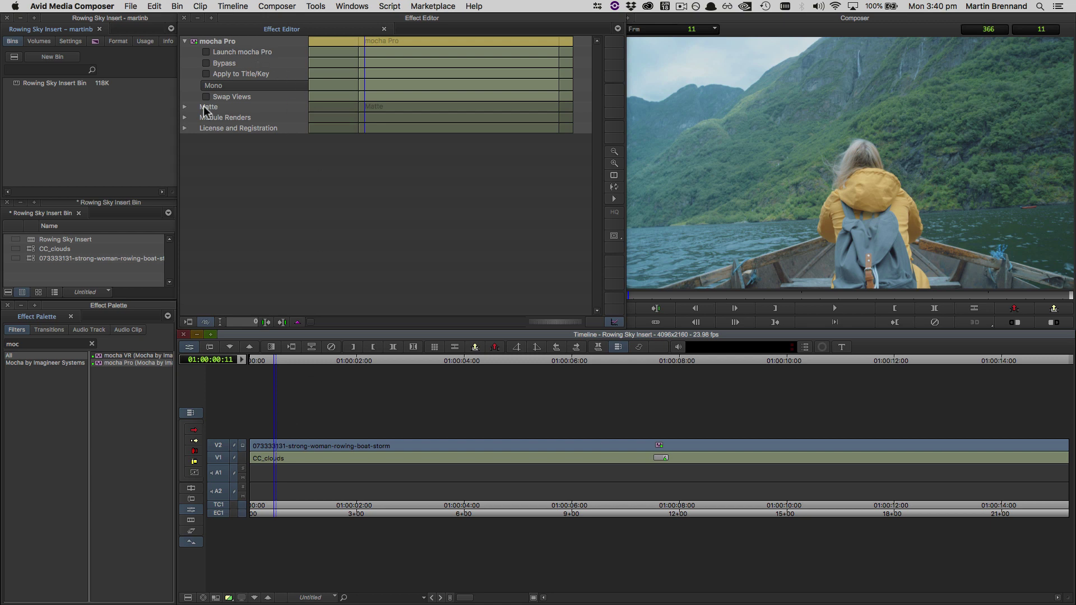
Expand the mocha Pro effect's Module Renders settings and choose 1st Below as the insert layer
click(185, 117)
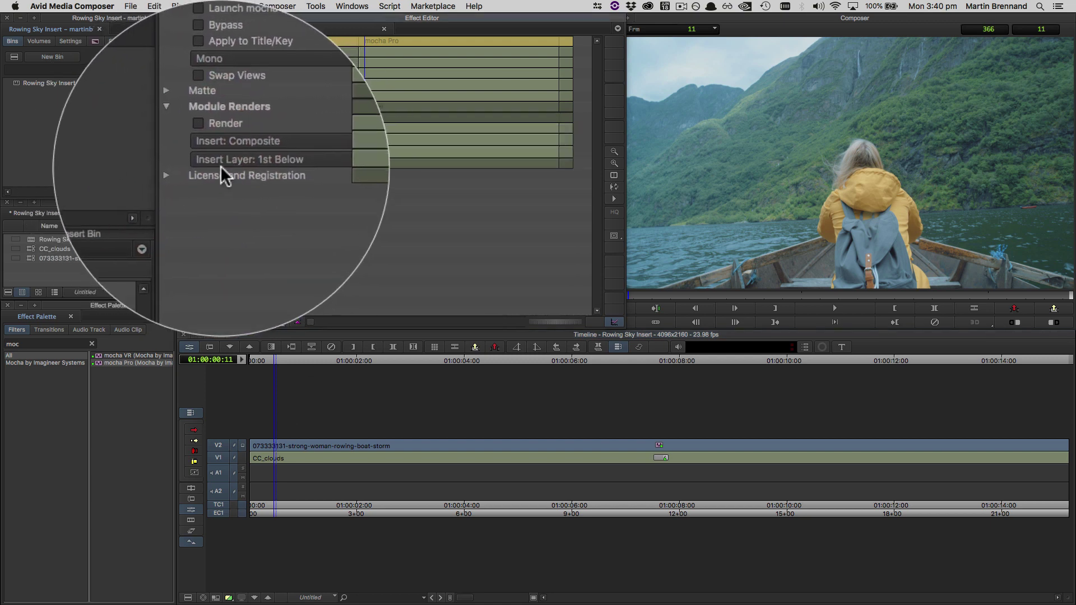
click(272, 164)
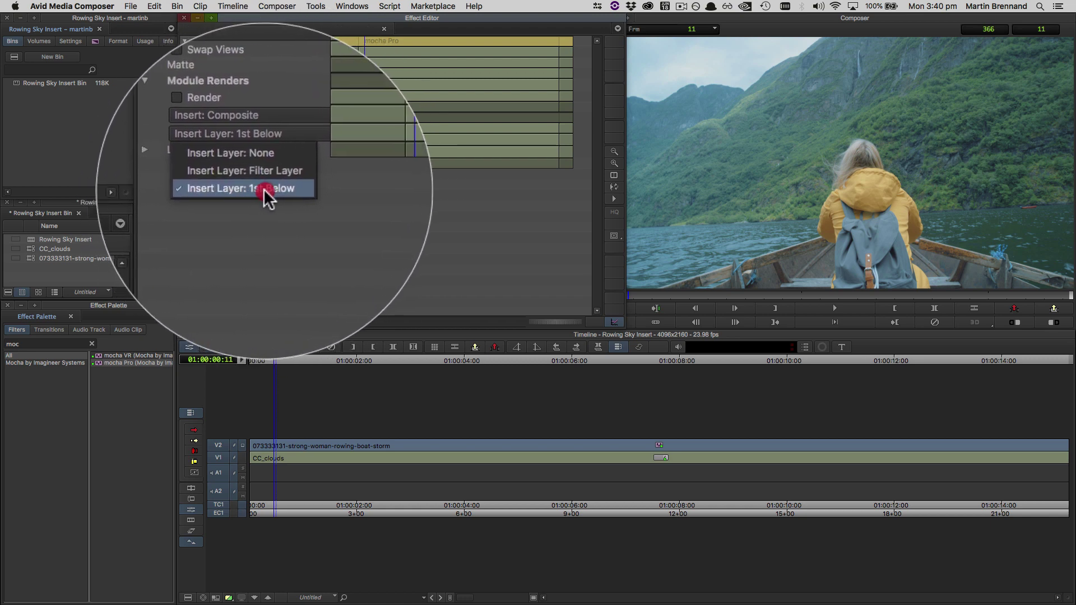
click(263, 188)
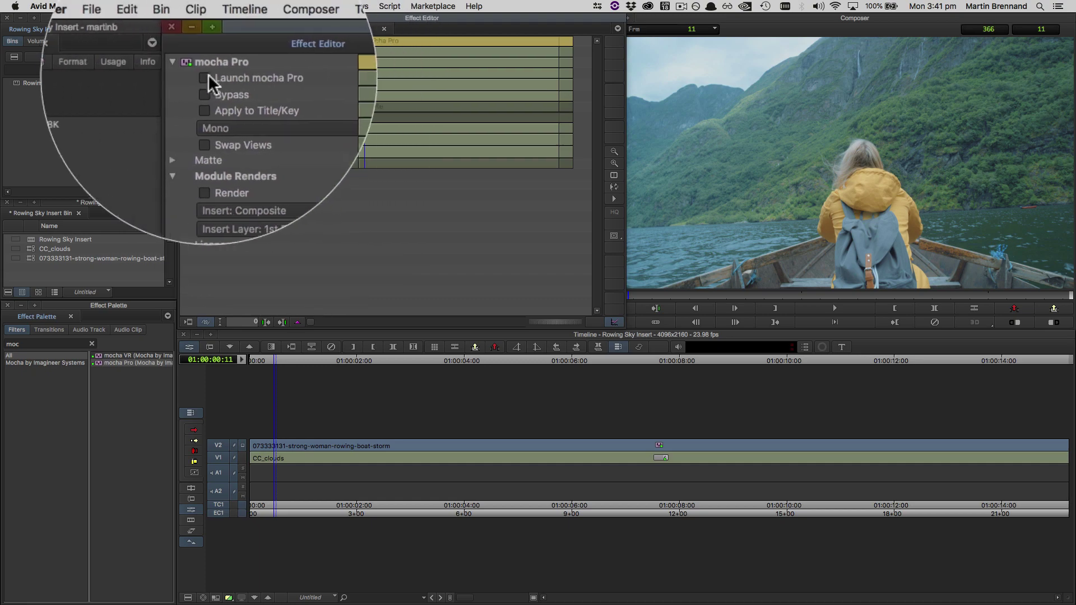
Launch mocha Pro from the V2 clip's effect and open the exported project Rowing_Sky_Insert_FromZero.mocha
click(203, 78)
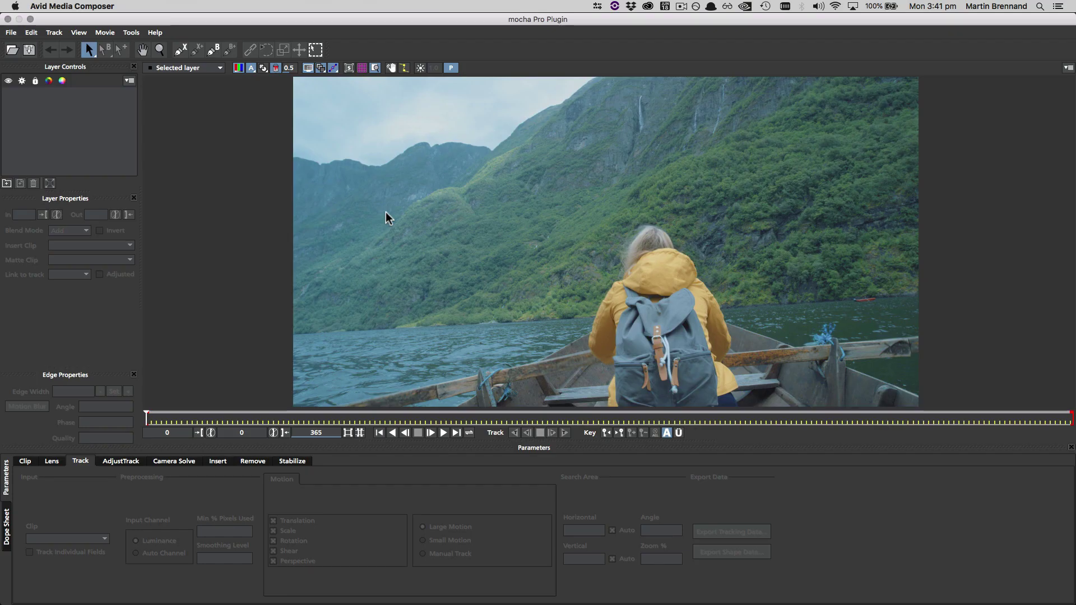
click(10, 32)
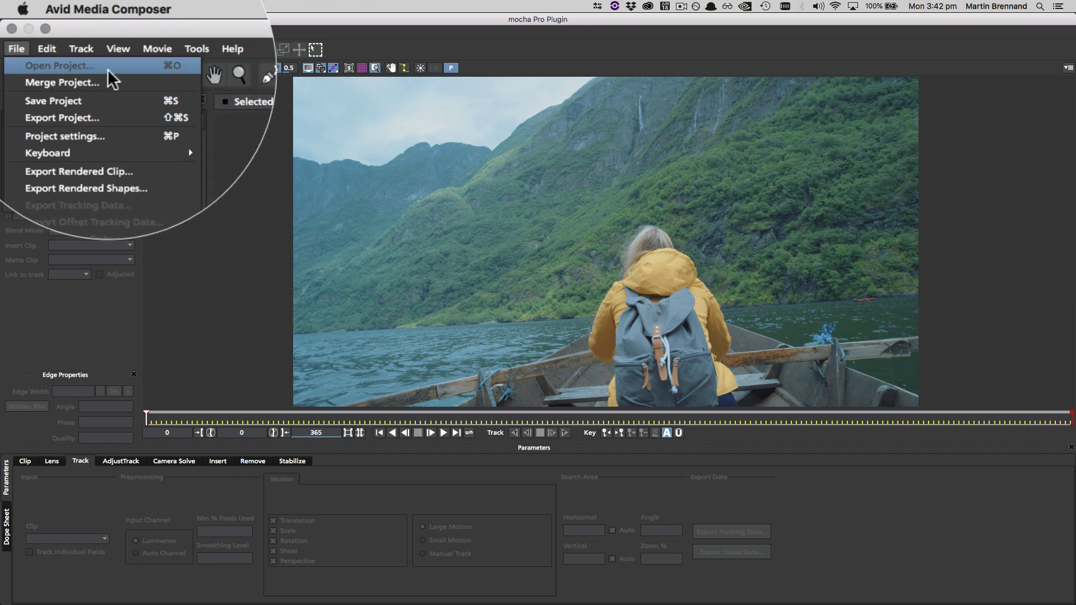
click(62, 45)
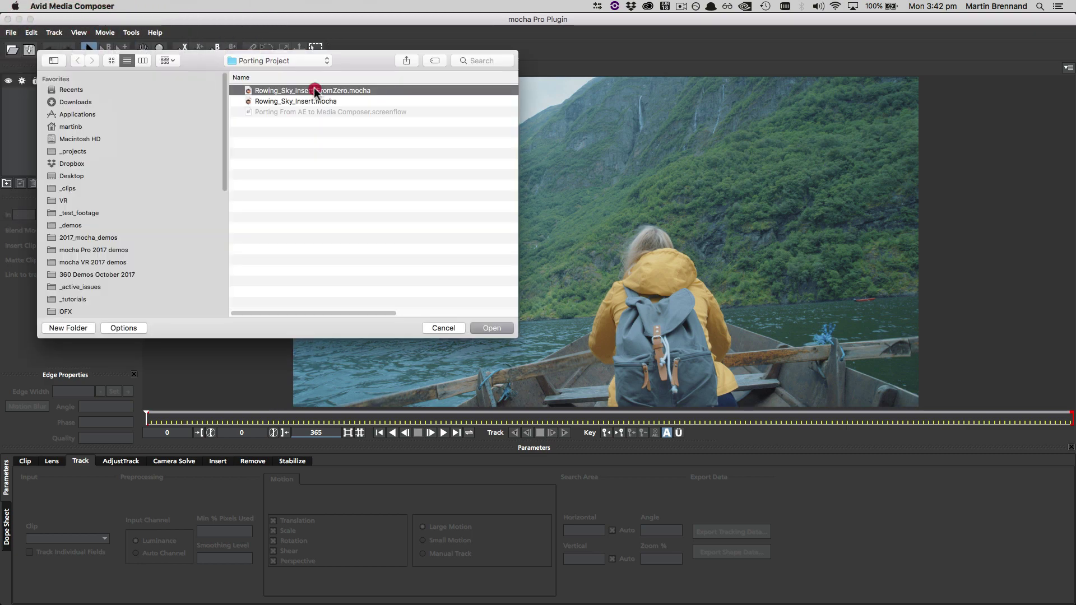
double_click(314, 91)
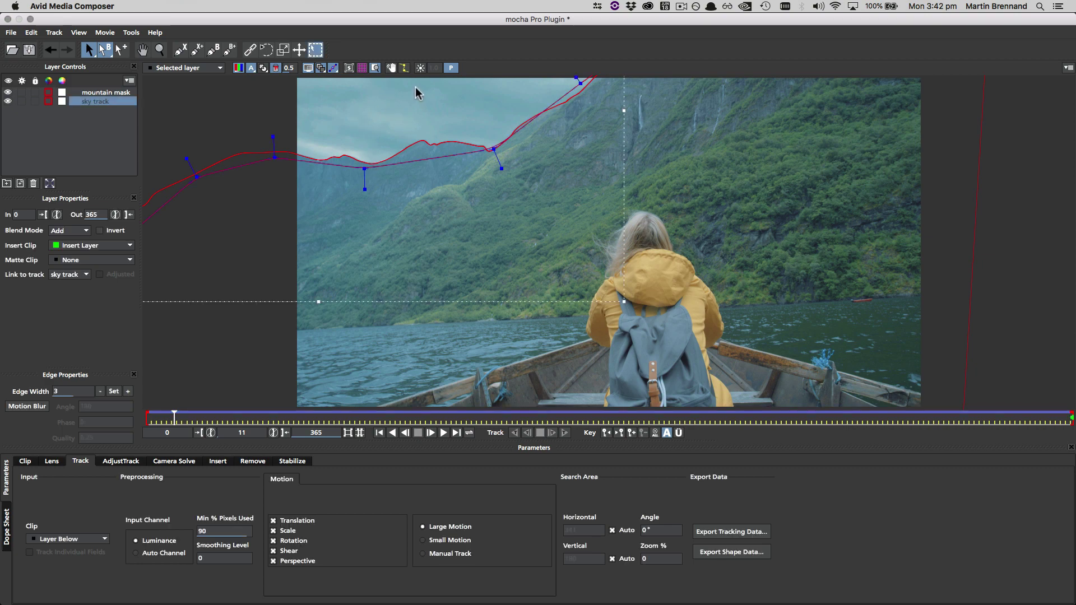
Close mocha Pro and enable Render for the Insert: Composite module in the effect
click(8, 20)
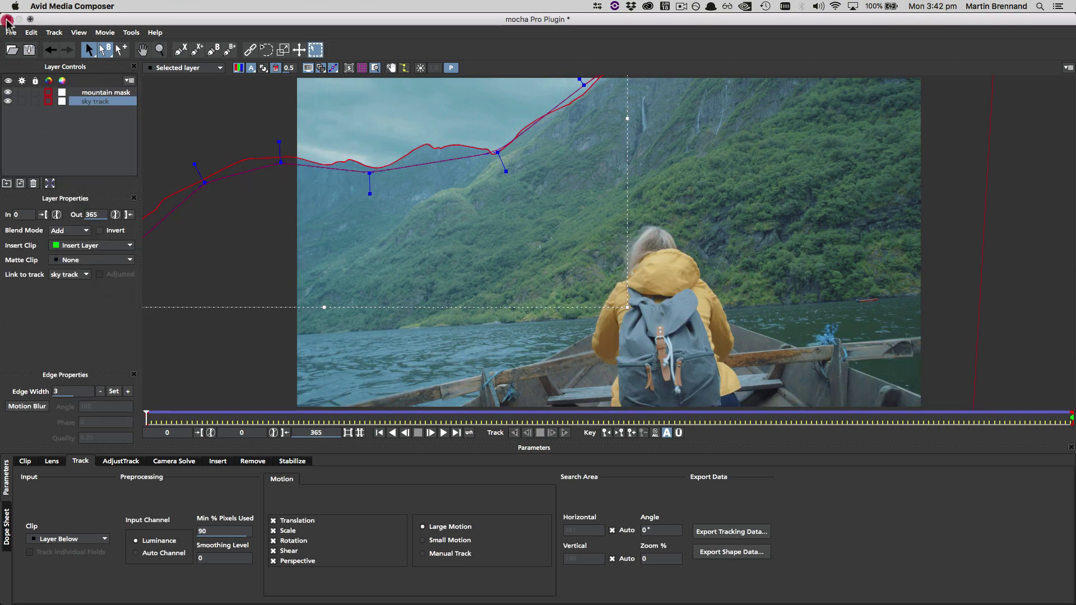
click(704, 84)
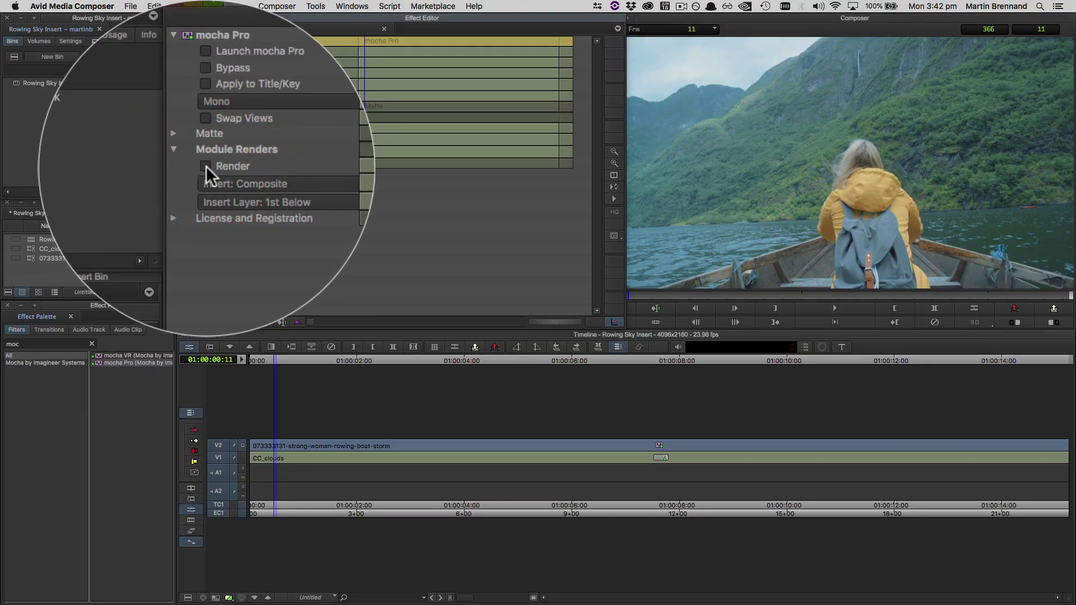
click(207, 166)
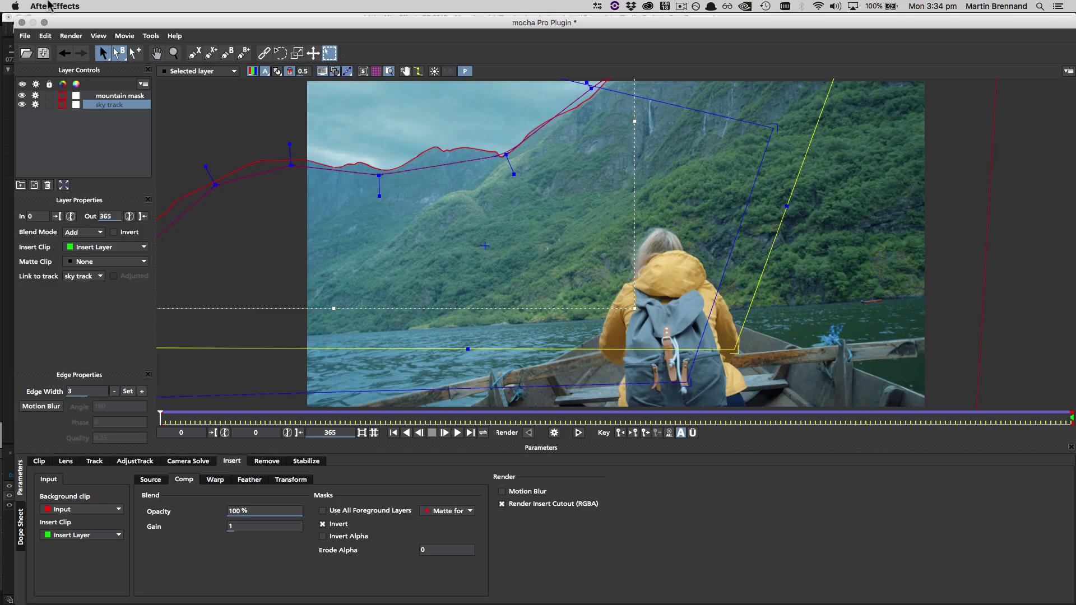
click(25, 35)
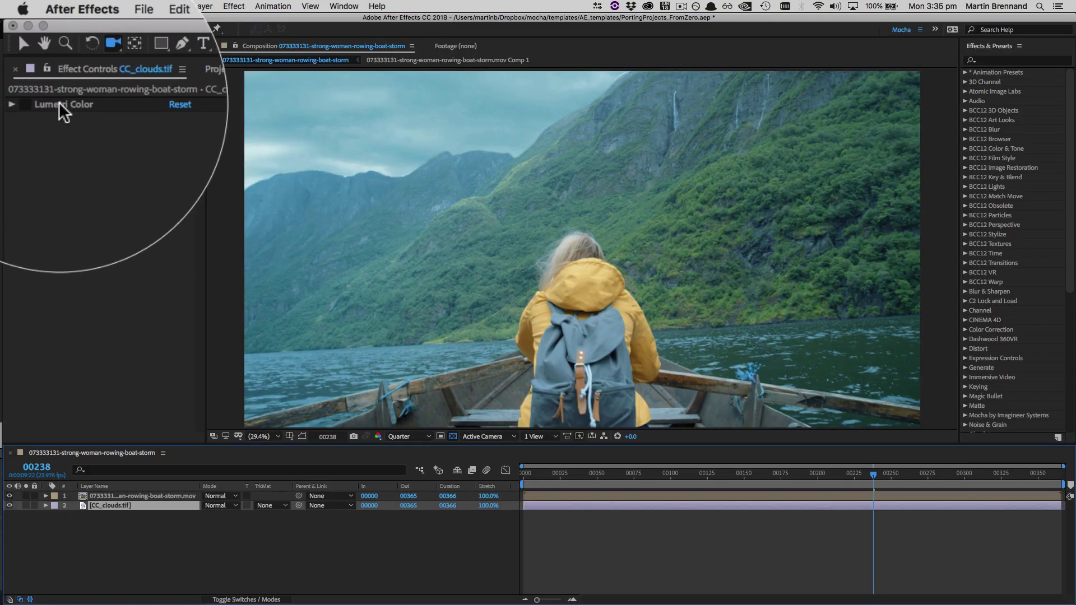
click(42, 107)
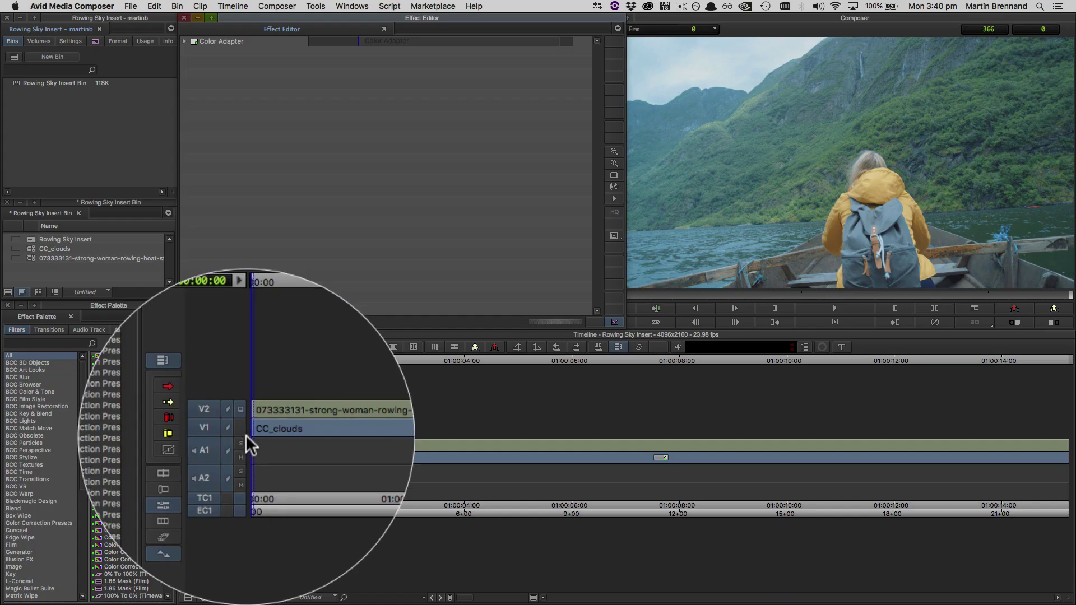
click(243, 433)
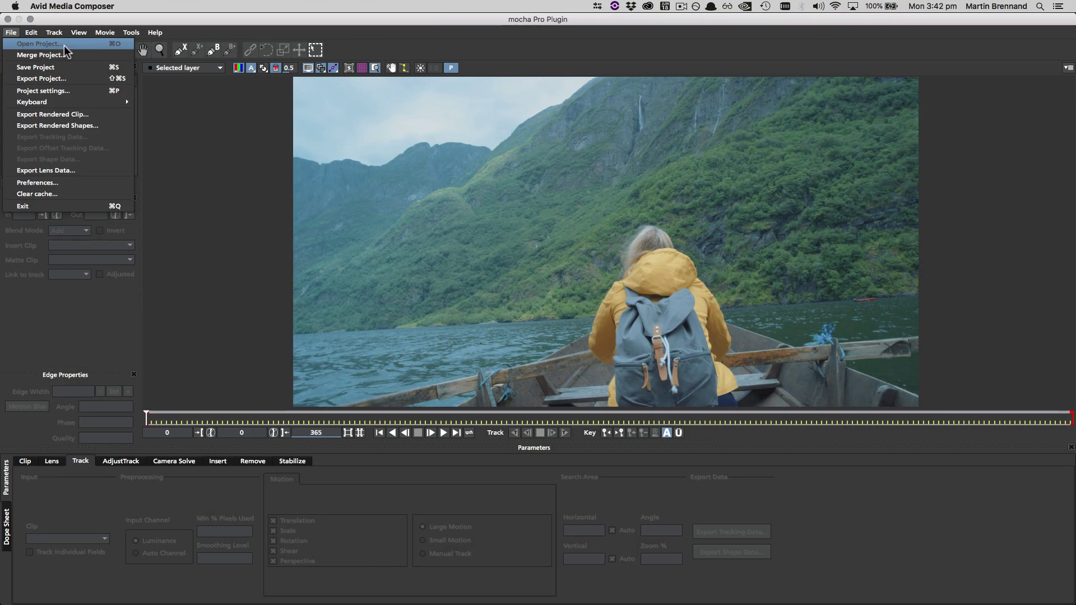
Open Rowing_Sky_Insert_FromZero.mocha in the empty mocha Pro session and select the spline along the mountain ridge
click(64, 45)
double_click(315, 91)
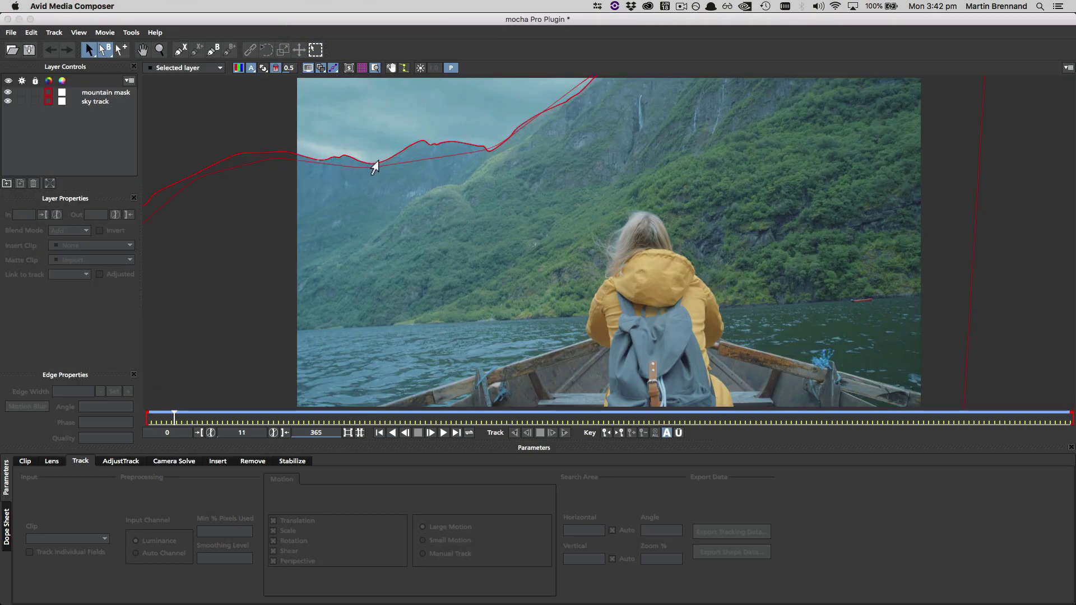
click(374, 166)
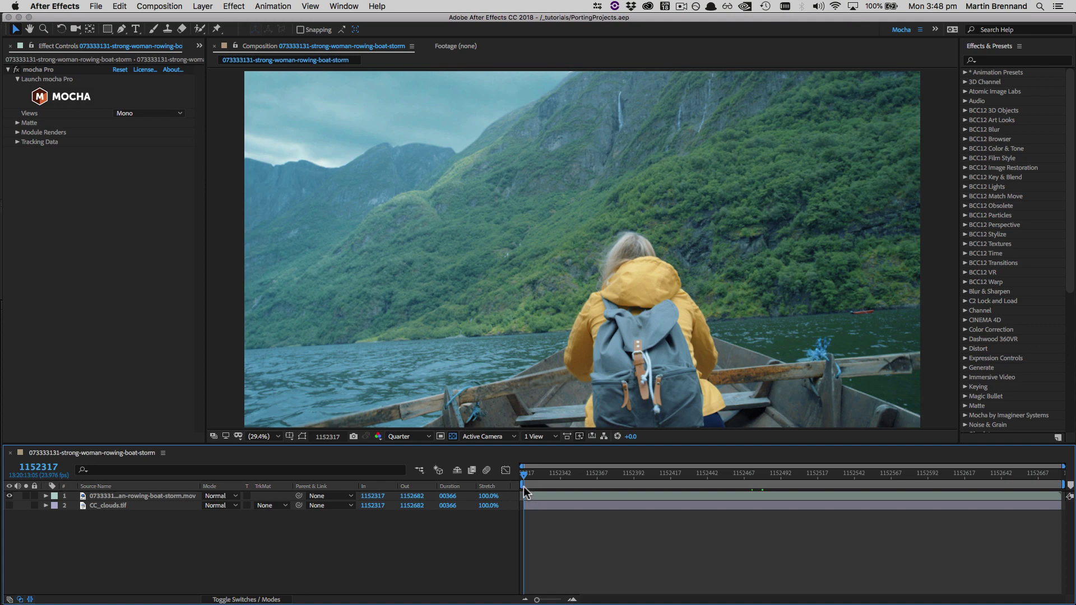
Move the rowing clip's layer to start at frame 1152357 in the composition, and undo the move
drag(585, 495, 643, 495)
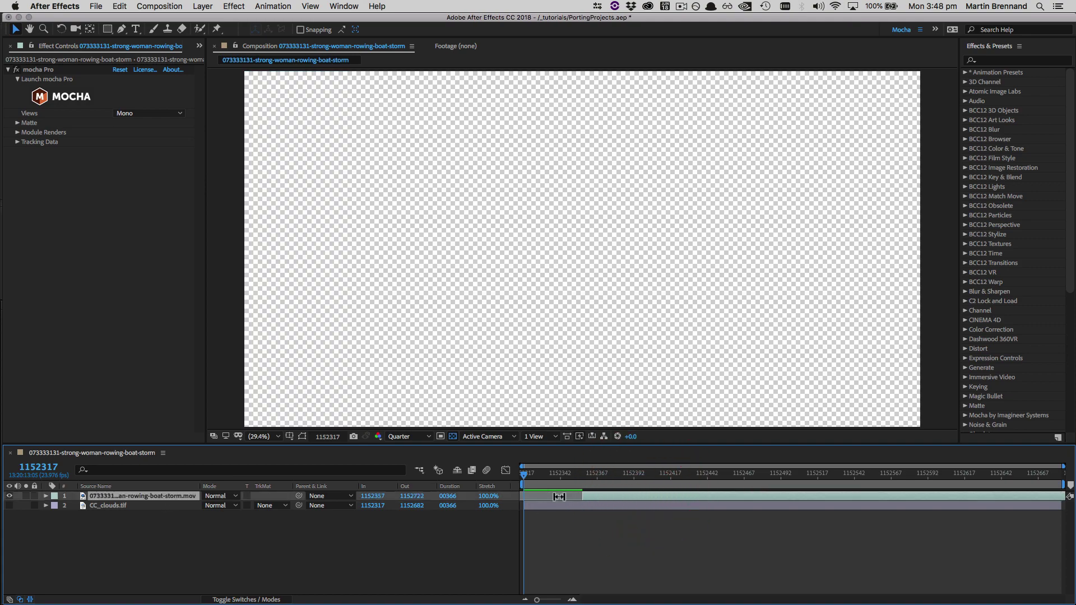
key(super+z)
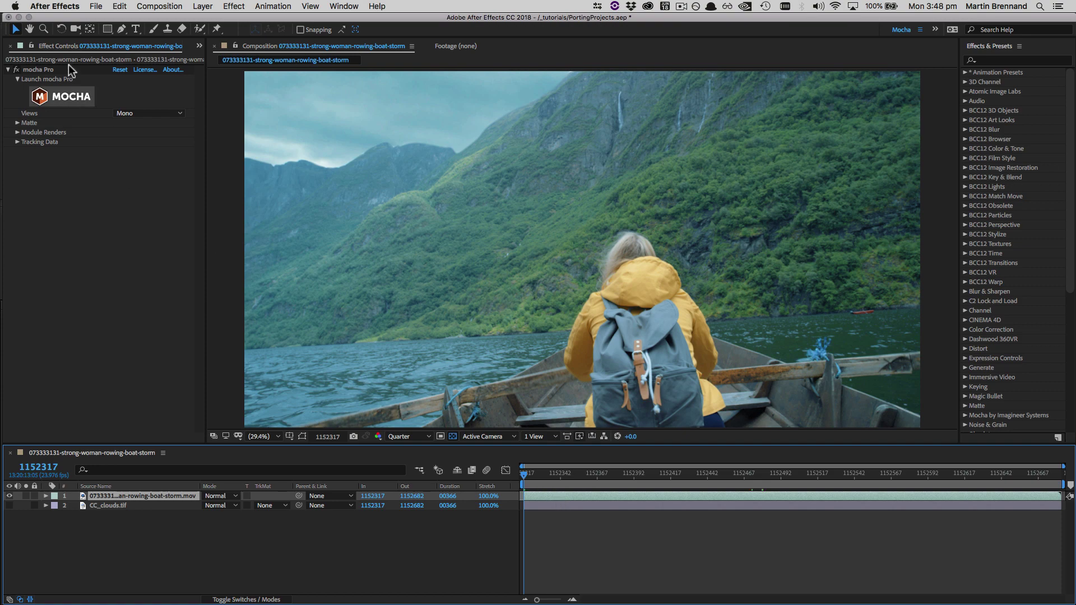
Launch mocha Pro from the rowing clip's effect and export its project as Rowing_Sky_Insert.mocha, replacing the existing file
click(59, 97)
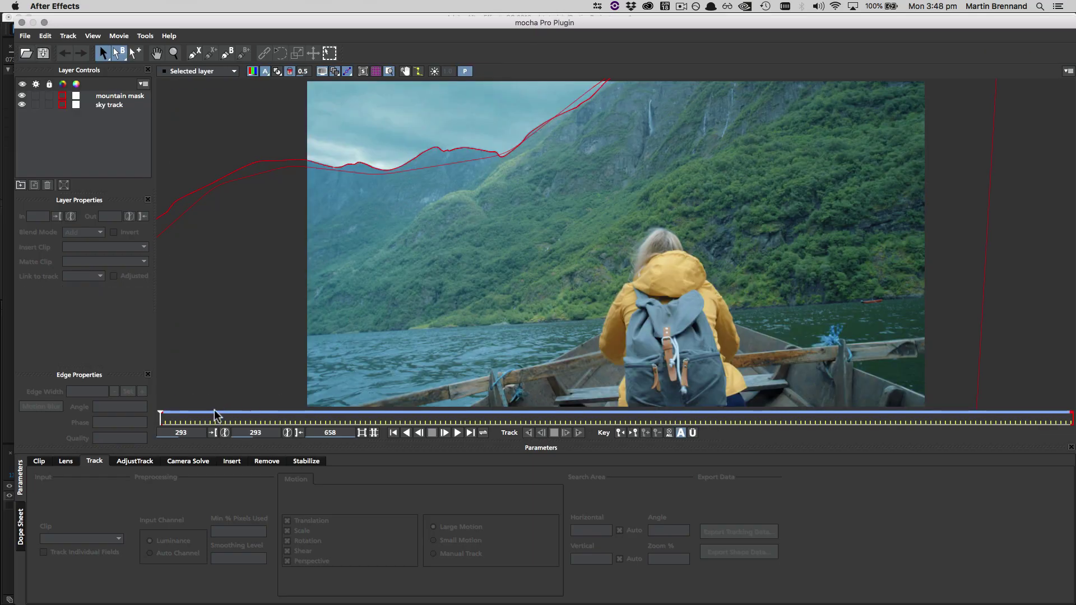
click(182, 433)
click(374, 433)
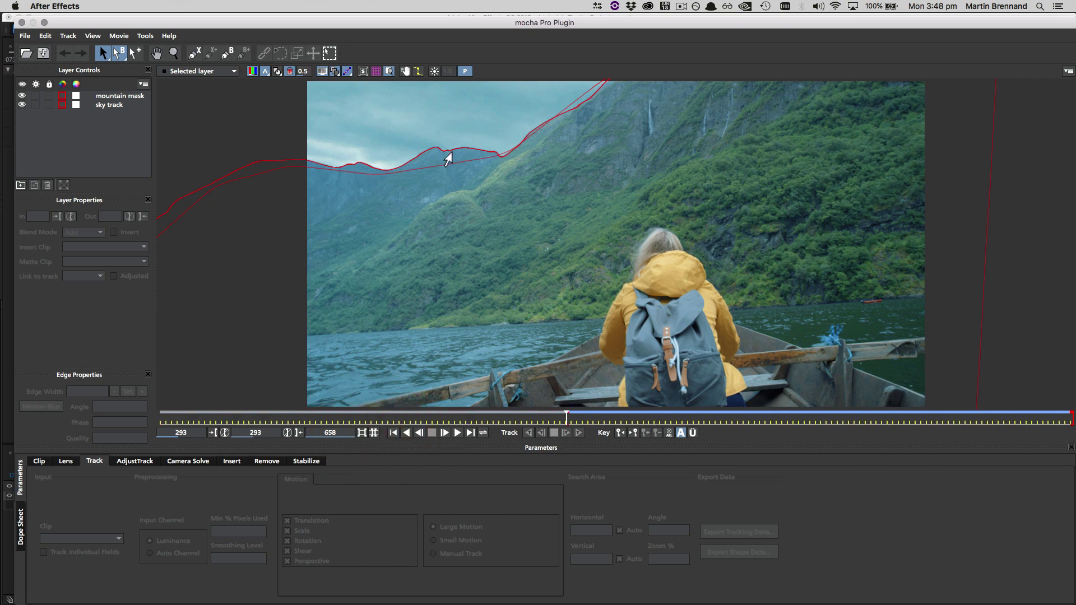
click(25, 35)
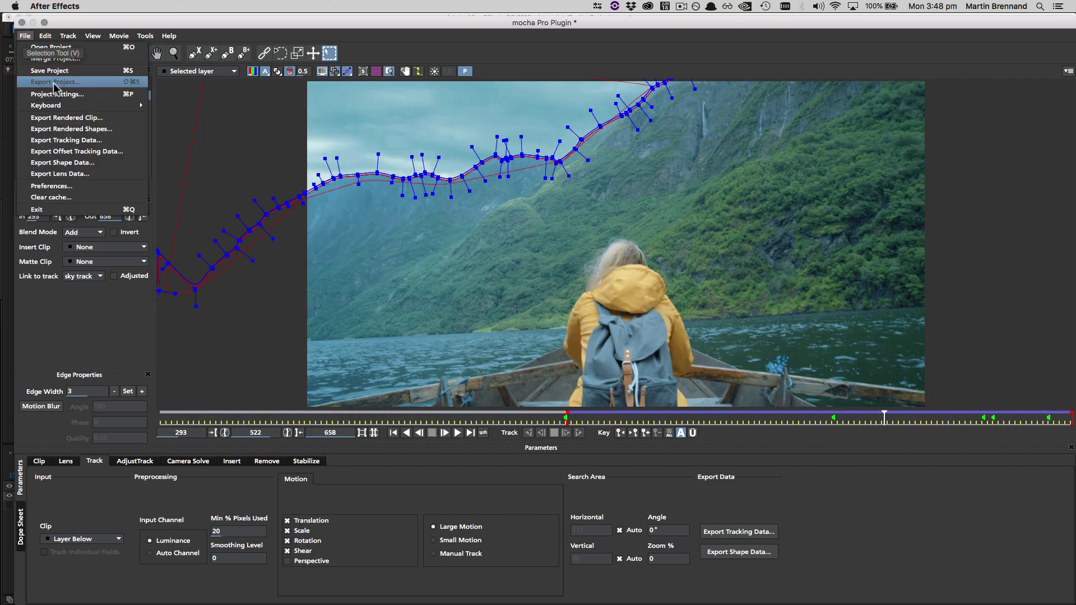
click(54, 82)
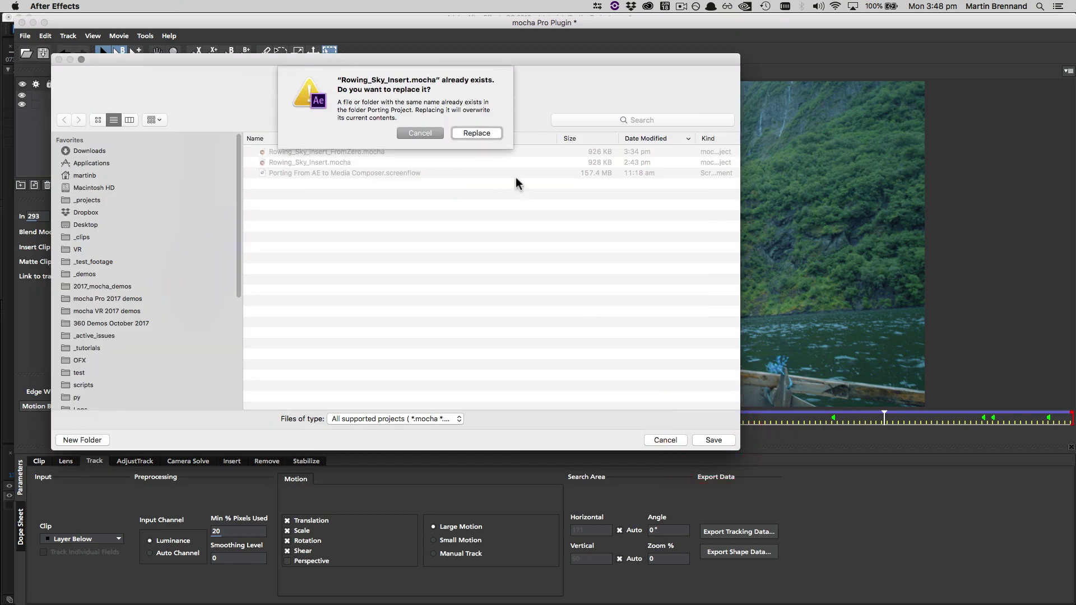
click(477, 133)
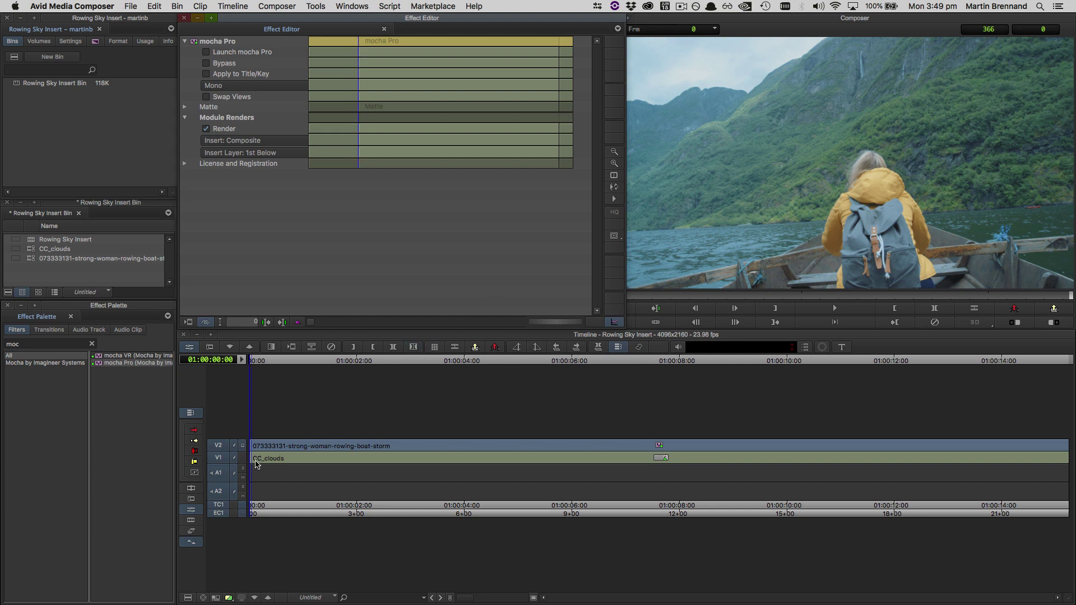
Switch to Avid Media Composer, launch mocha Pro from the clip's effect and open the project Rowing_Sky_Insert.mocha
click(206, 52)
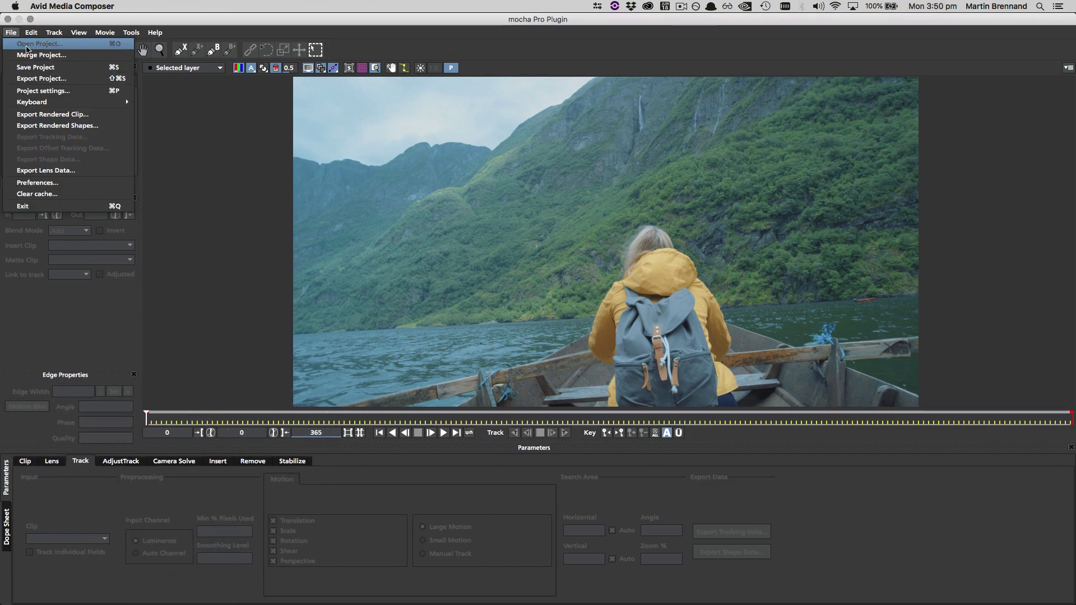
click(26, 47)
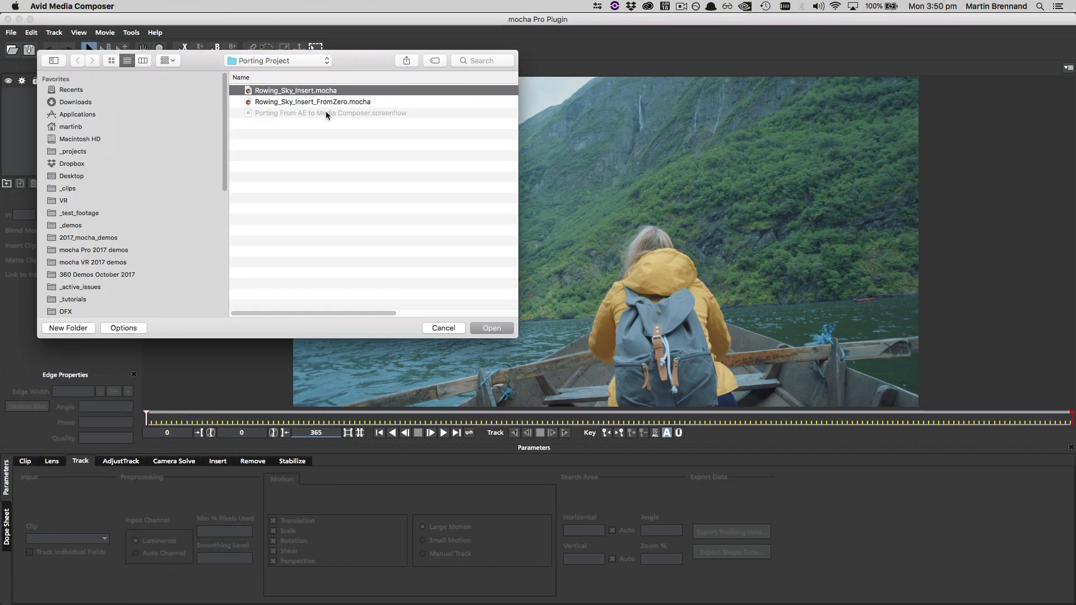
click(491, 334)
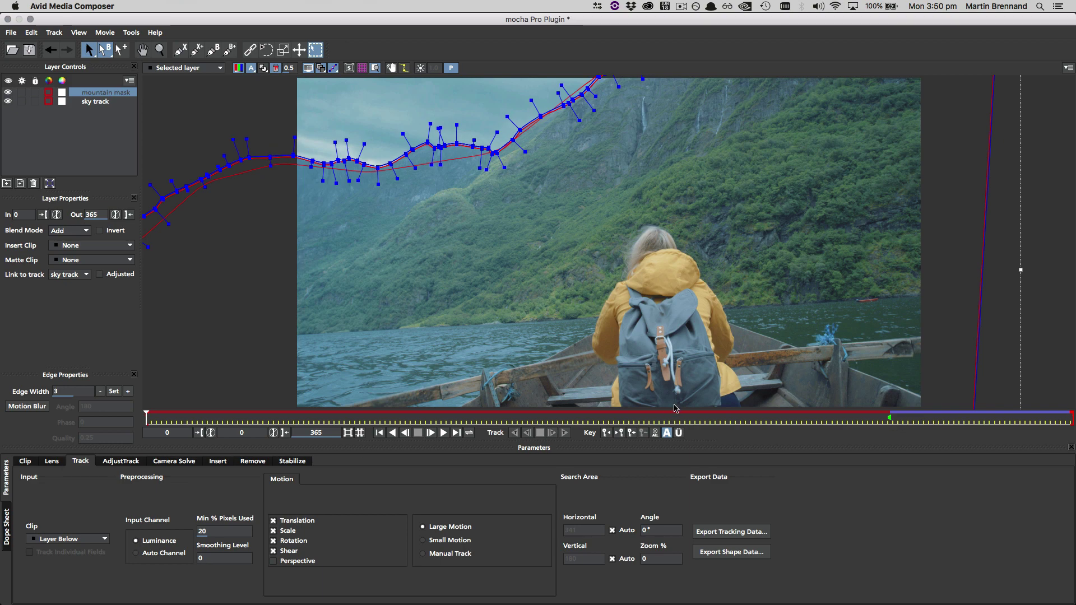
Shift all sky track and mountain mask keyframes in the Dope Sheet to start at frame 0, and return to the Parameters view
click(6, 527)
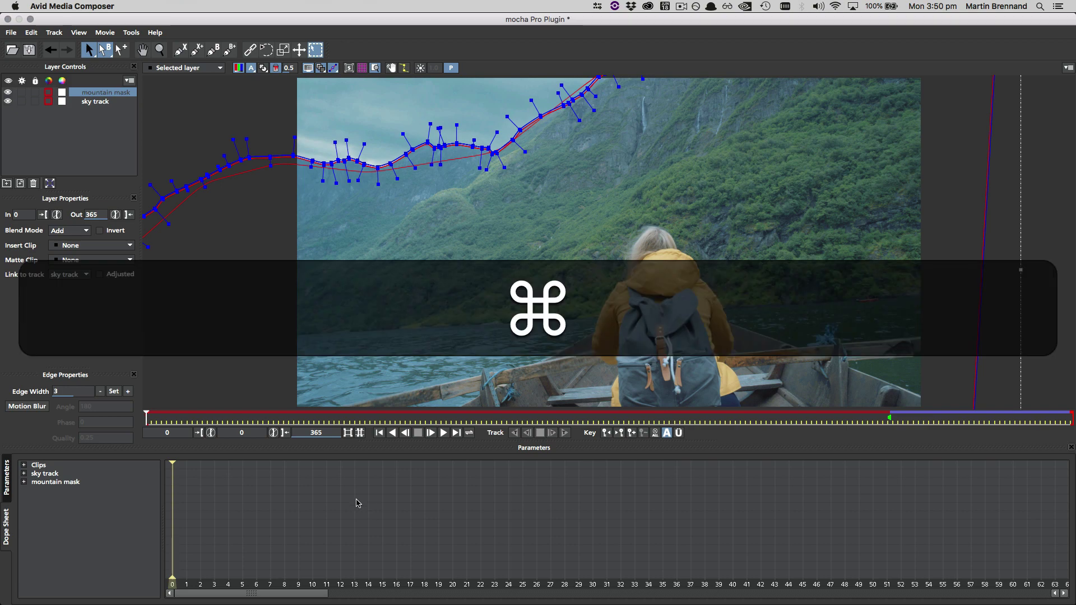
scroll(357, 502, down, 5)
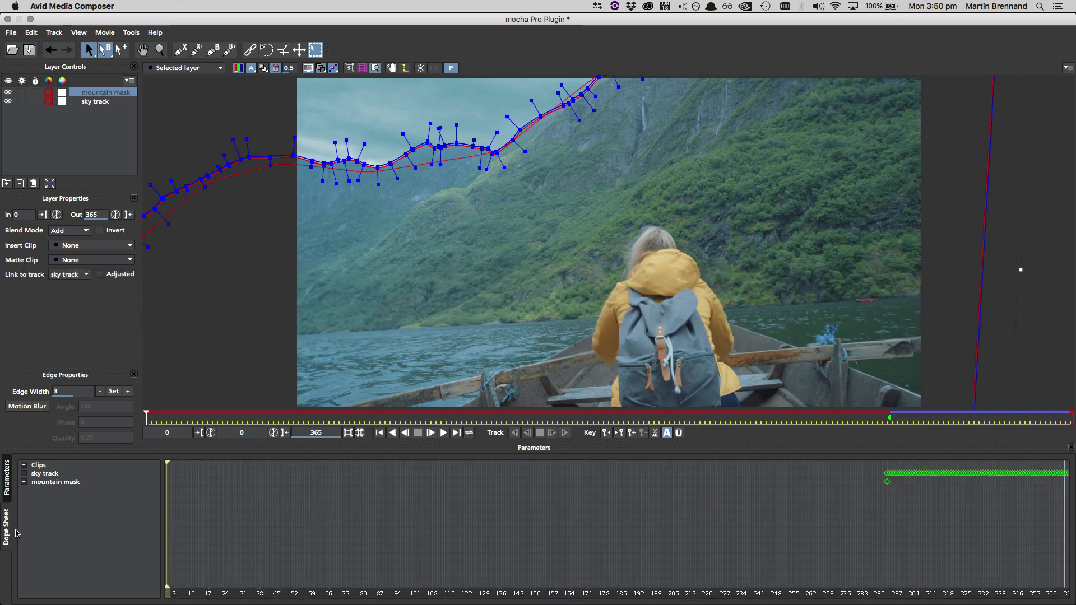
drag(874, 466, 1069, 542)
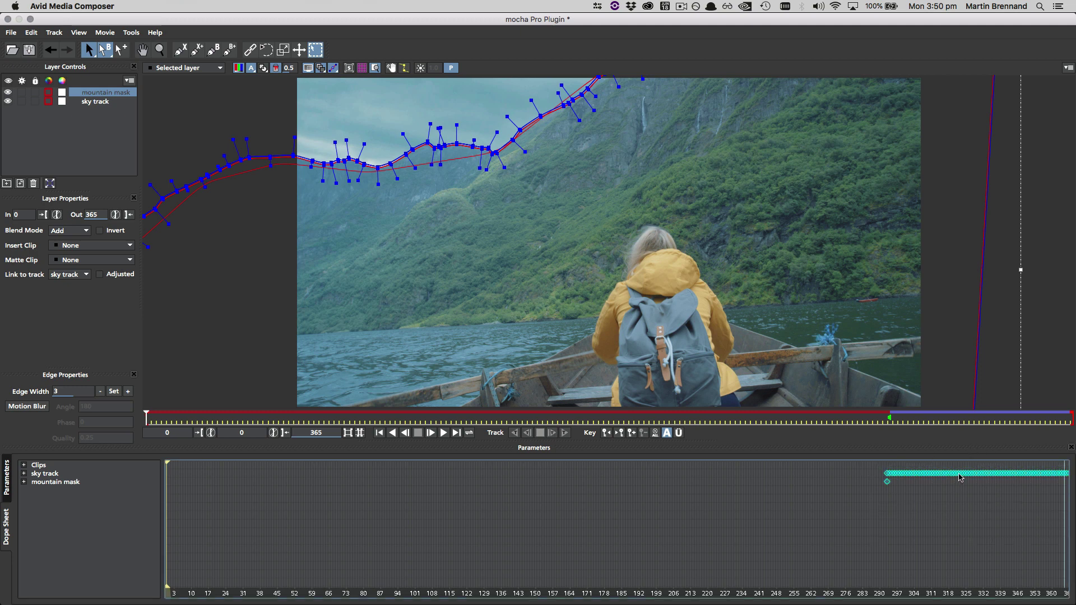
drag(961, 478, 244, 484)
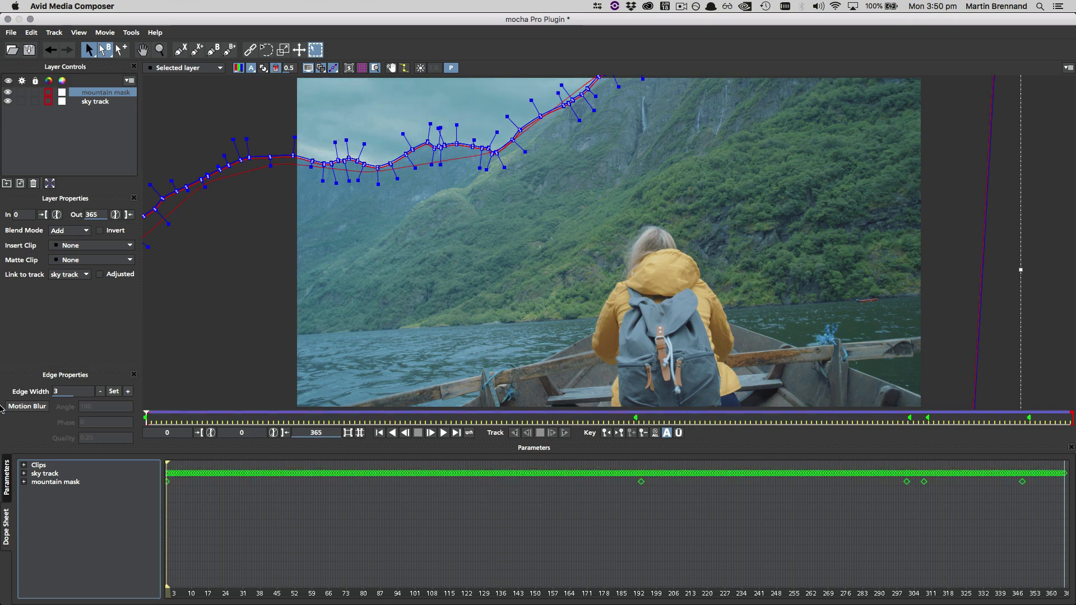
click(7, 476)
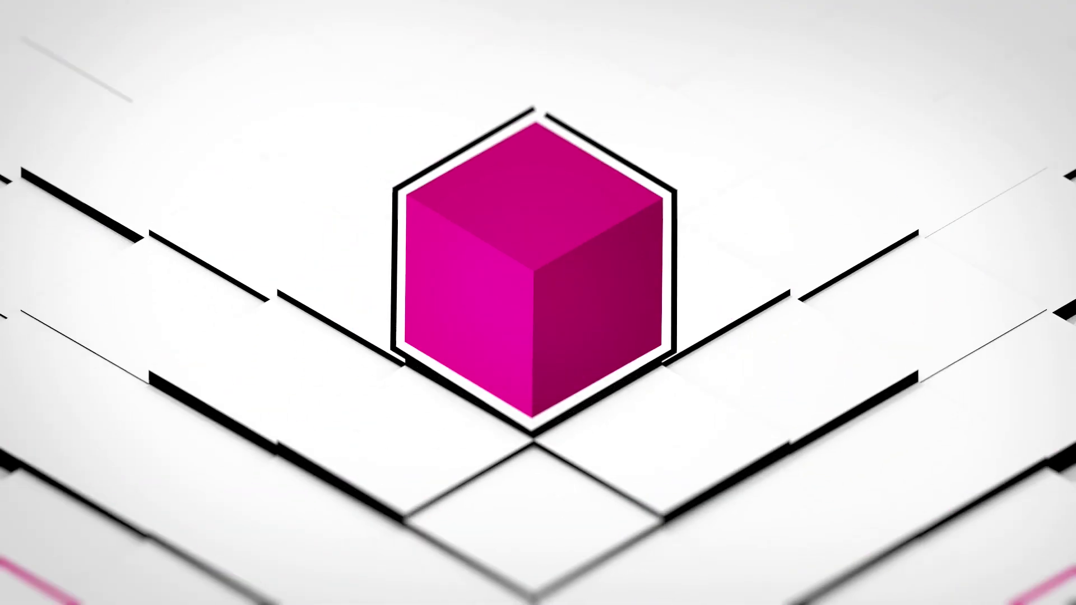